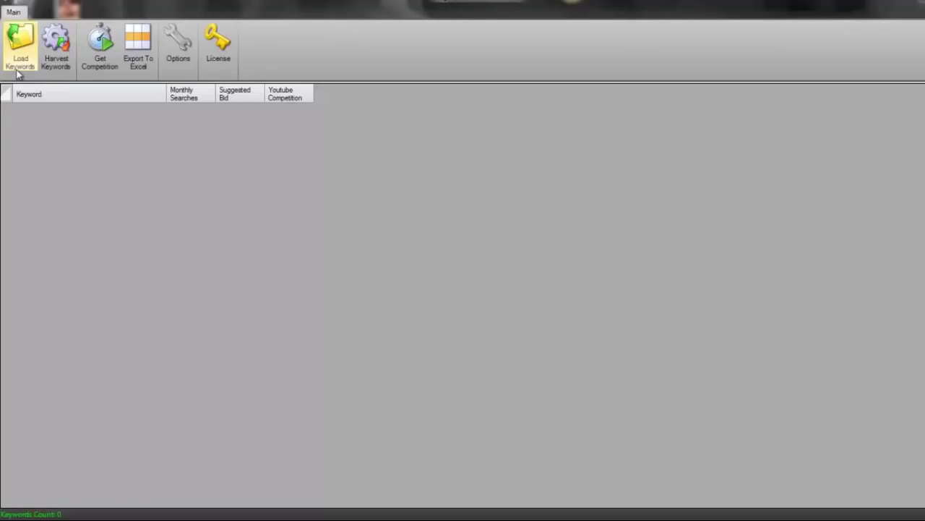
Load the single keyword "seo" into the keyword list.
left_click(19, 72)
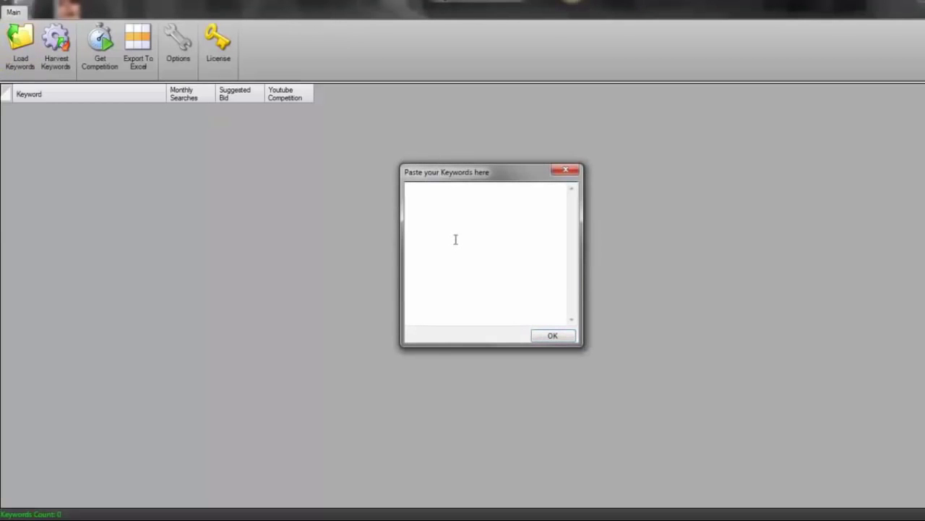
type("seo")
left_click(553, 336)
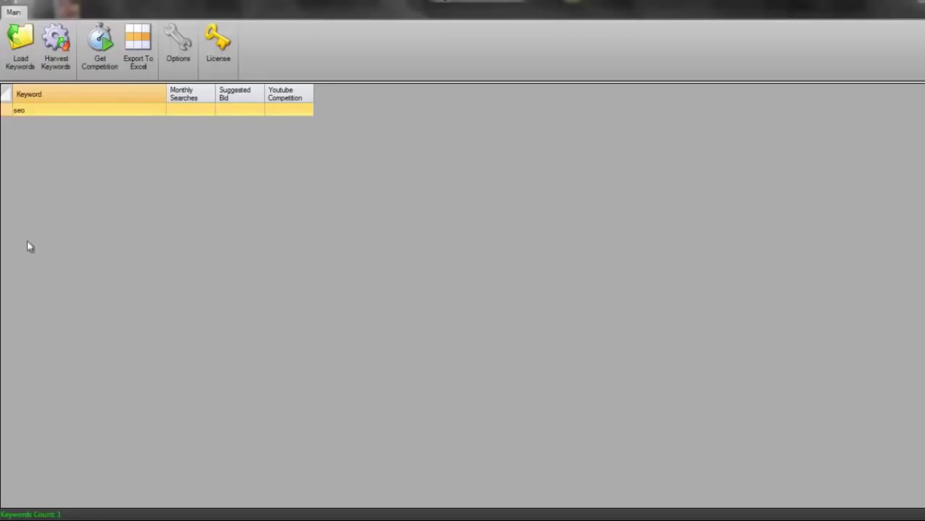
Harvest related keywords from the seed keyword "murcia".
left_click(57, 59)
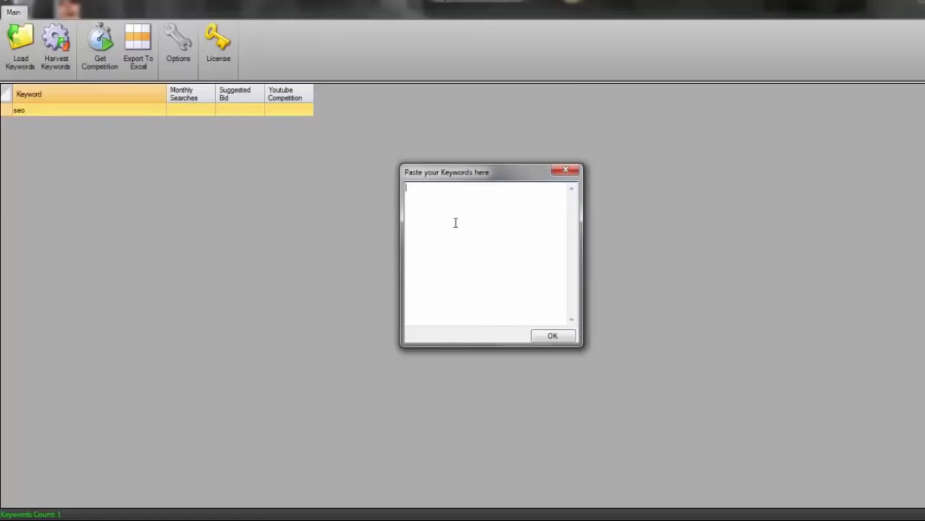
type("murcia")
left_click(536, 335)
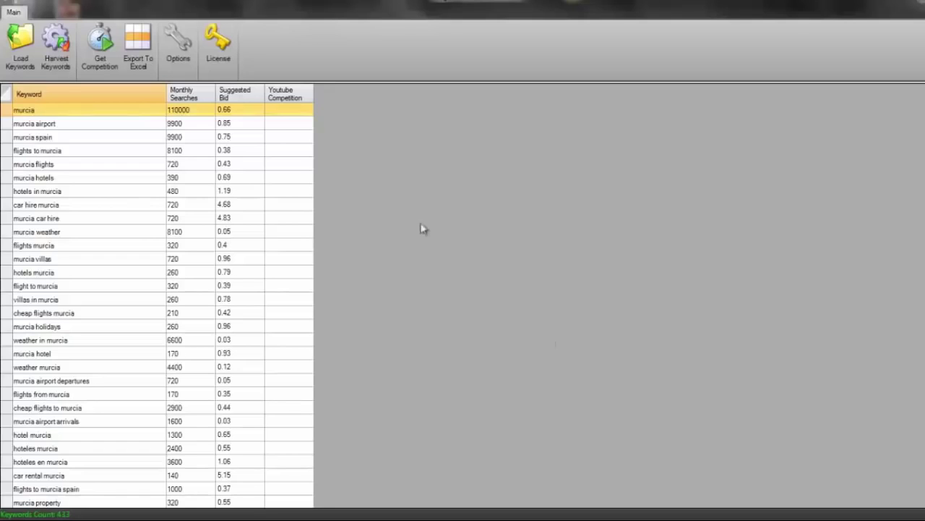
Review the harvested keywords and their suggested bids, and fetch the YouTube competition for the list.
left_click(72, 123)
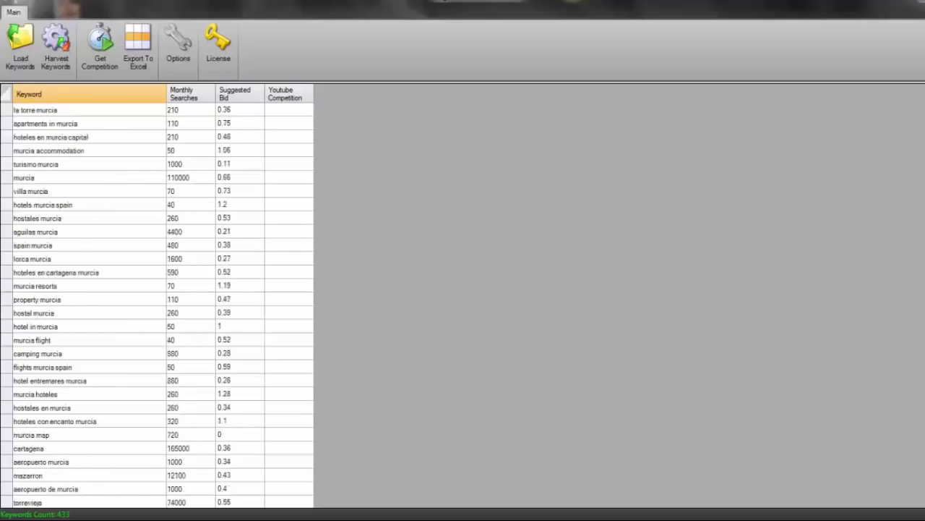
left_click_drag(244, 114, 239, 343)
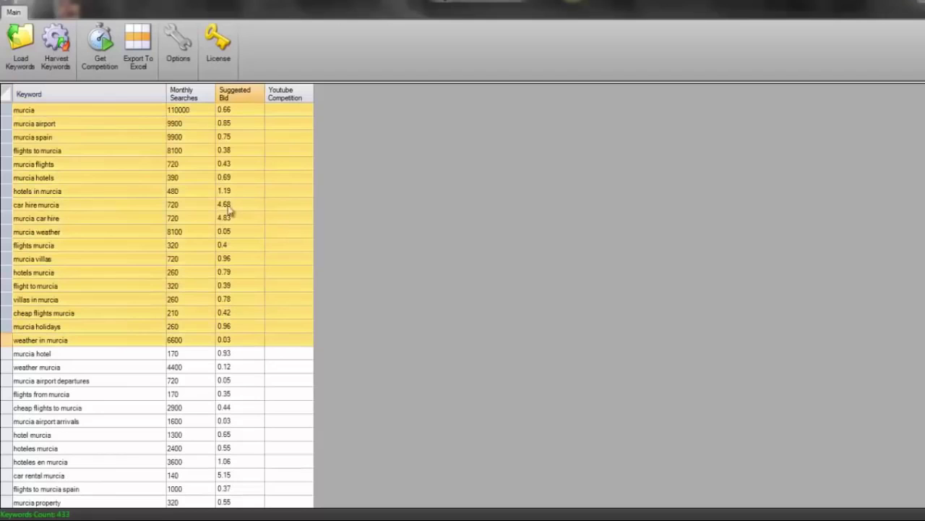
left_click(235, 110)
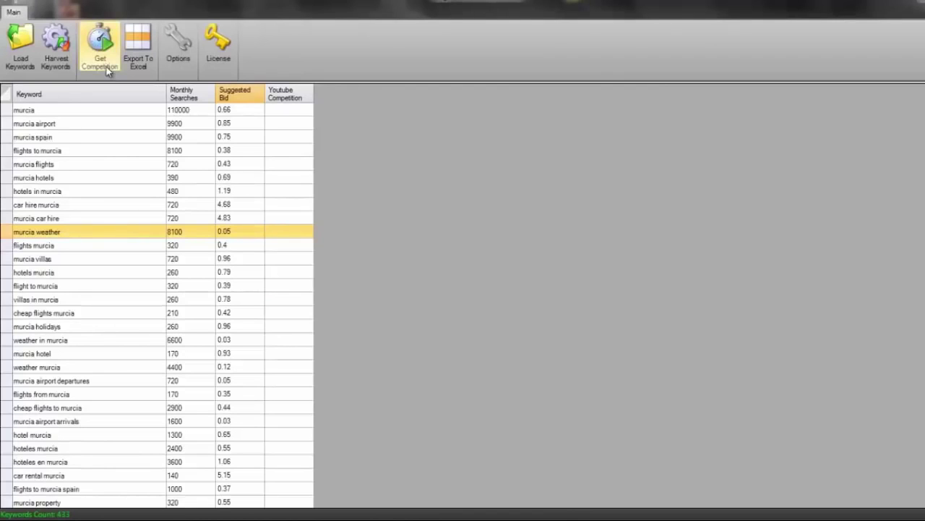
left_click(290, 115)
left_click_drag(293, 121, 284, 255)
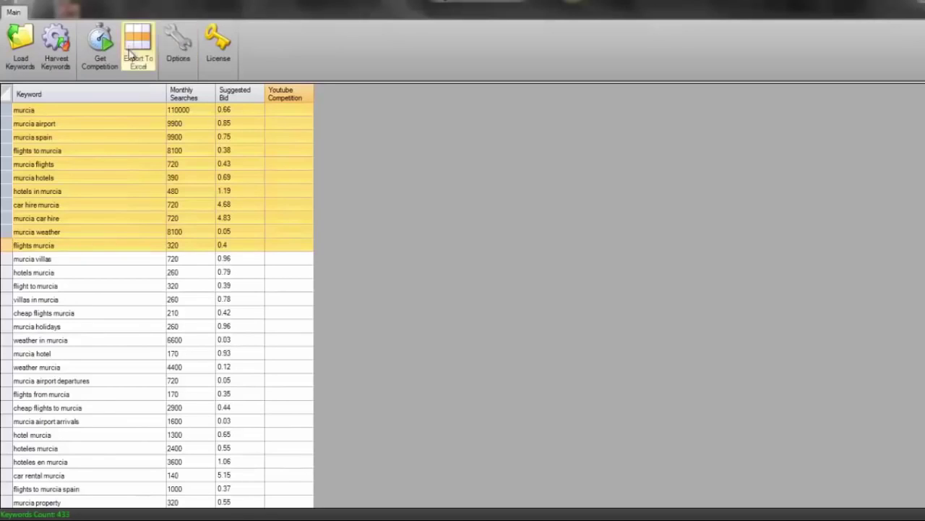
left_click(98, 52)
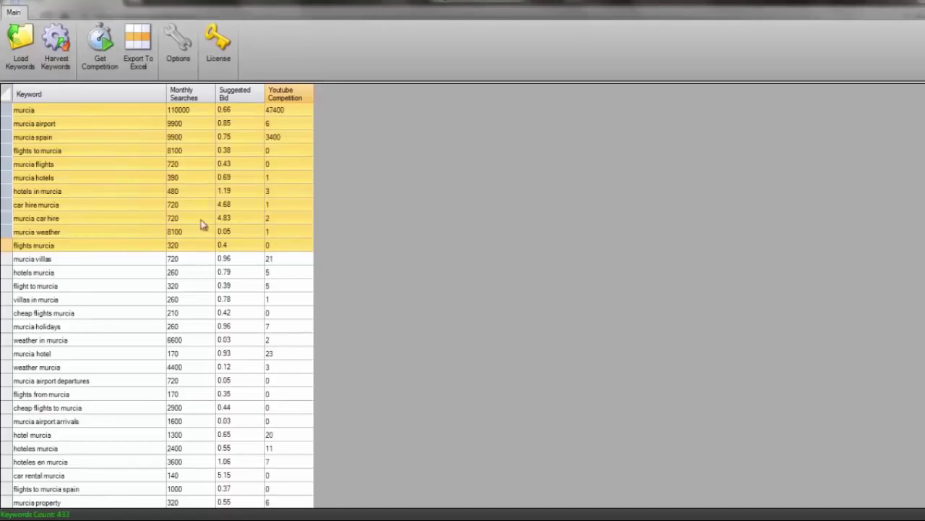
Inspect the details of the competing videos for the keyword "murcia", and close the details window.
left_click(56, 112)
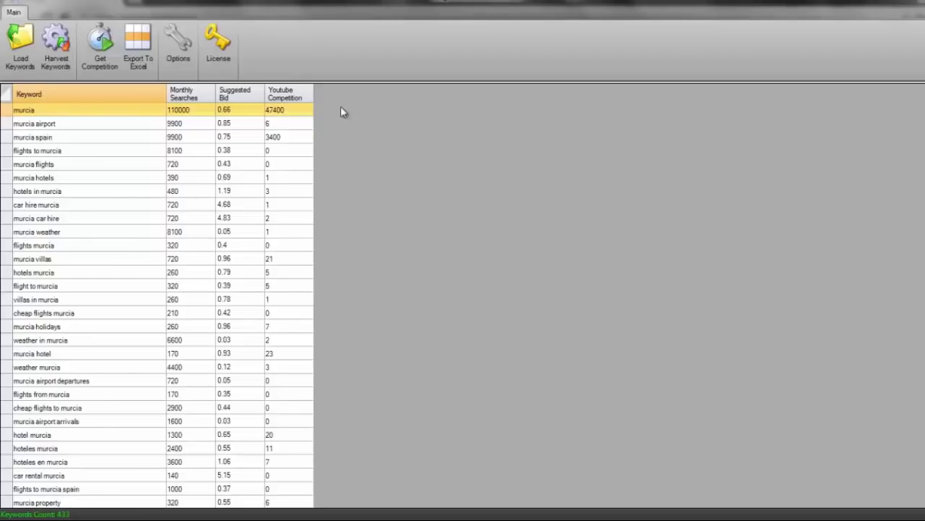
left_click(120, 126)
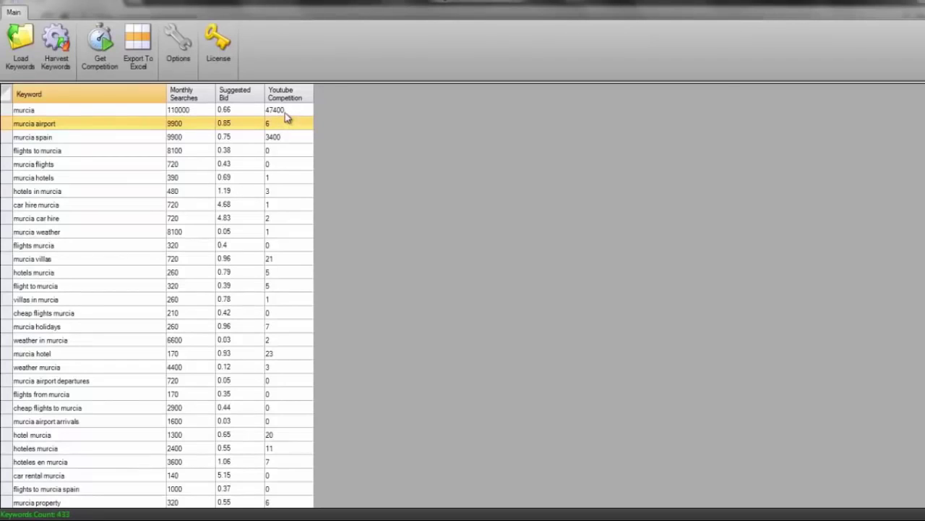
left_click(58, 112)
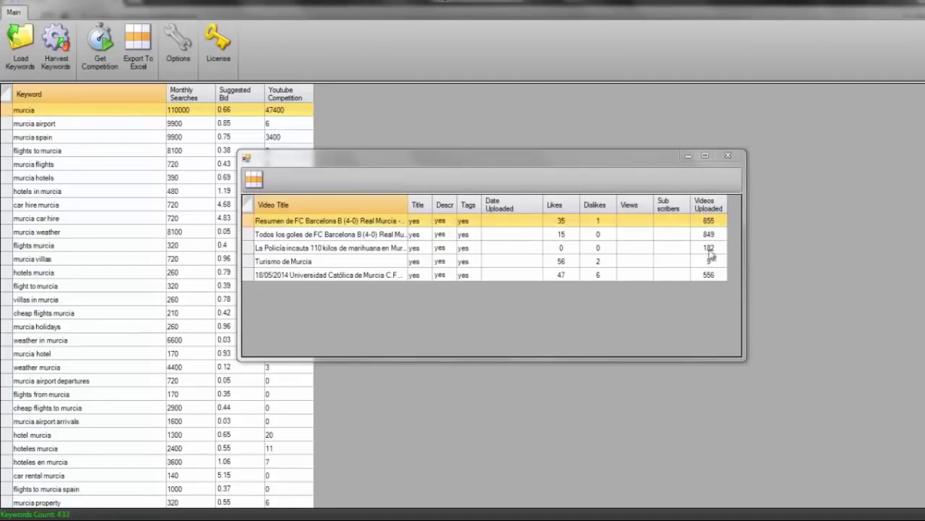
left_click(729, 157)
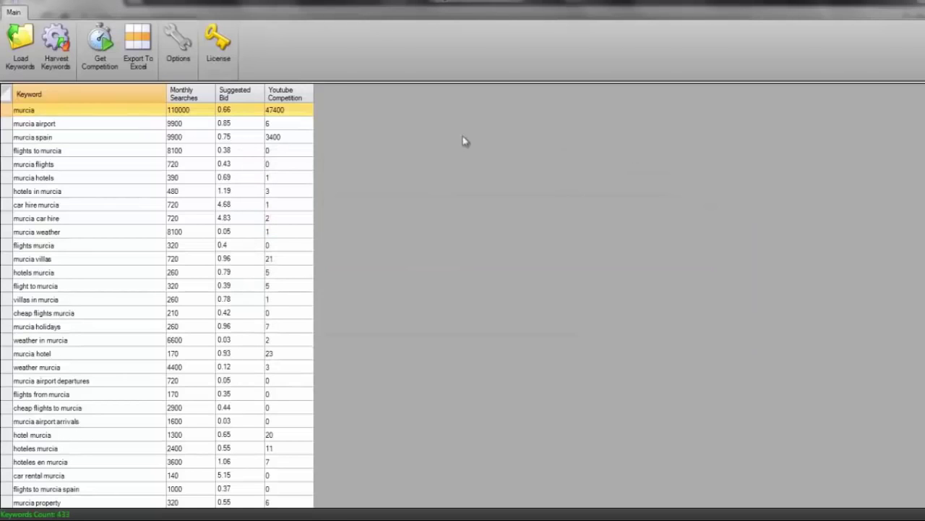
Sort the keyword list by YouTube competition and examine the keywords with the lowest competition.
left_click(283, 94)
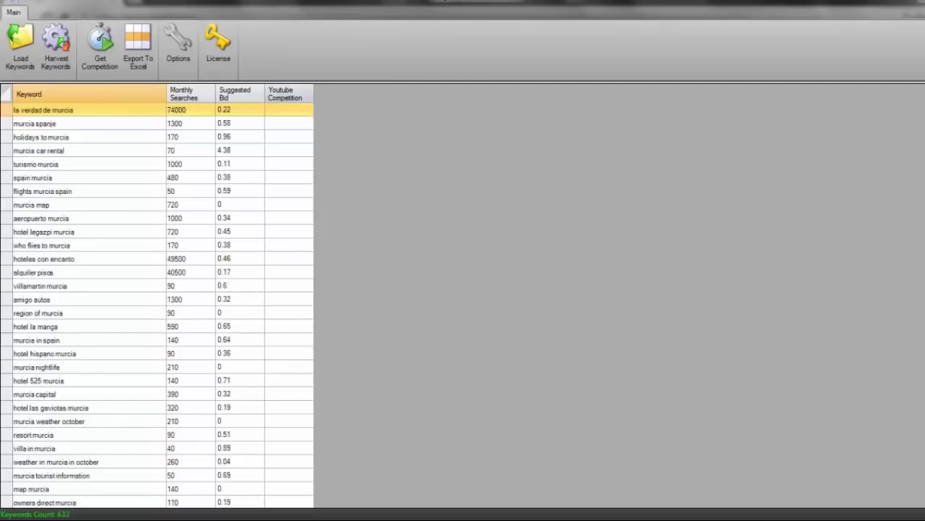
scroll(157, 304, "down", 20)
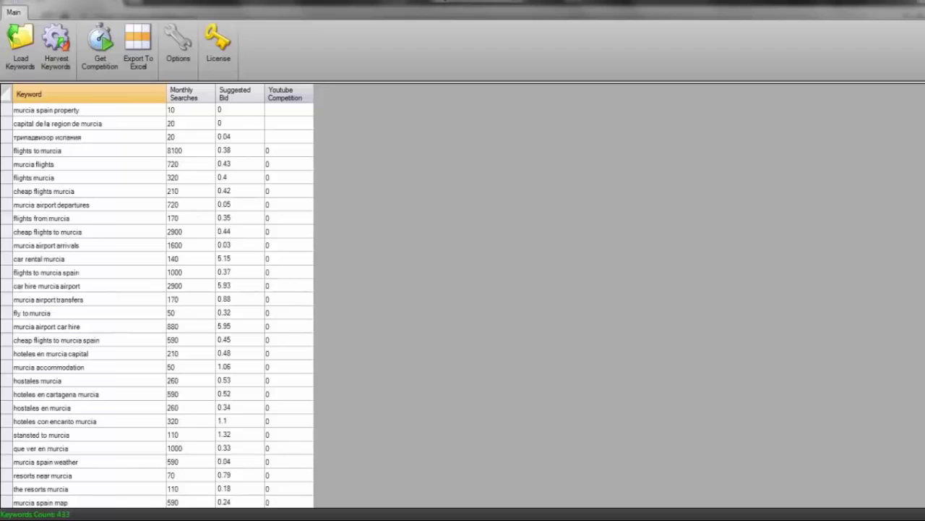
left_click(128, 152)
left_click(120, 164)
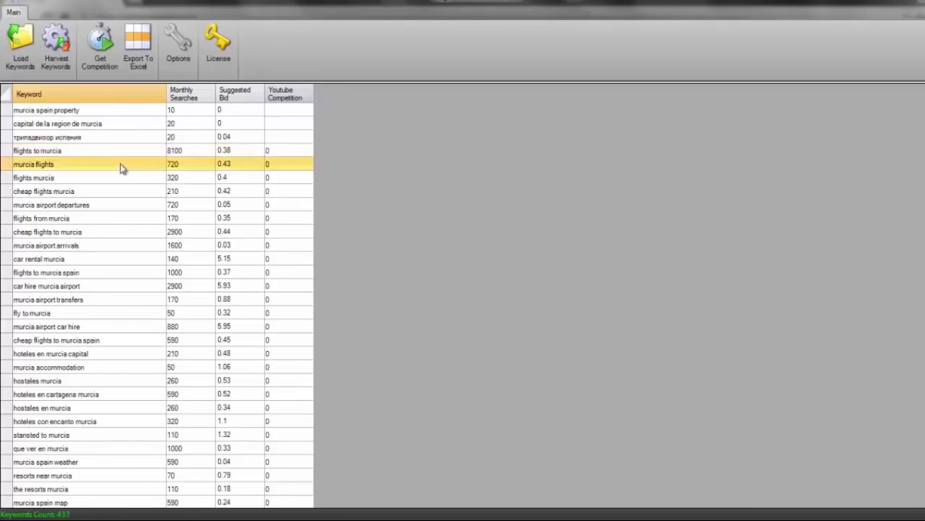
left_click(116, 178)
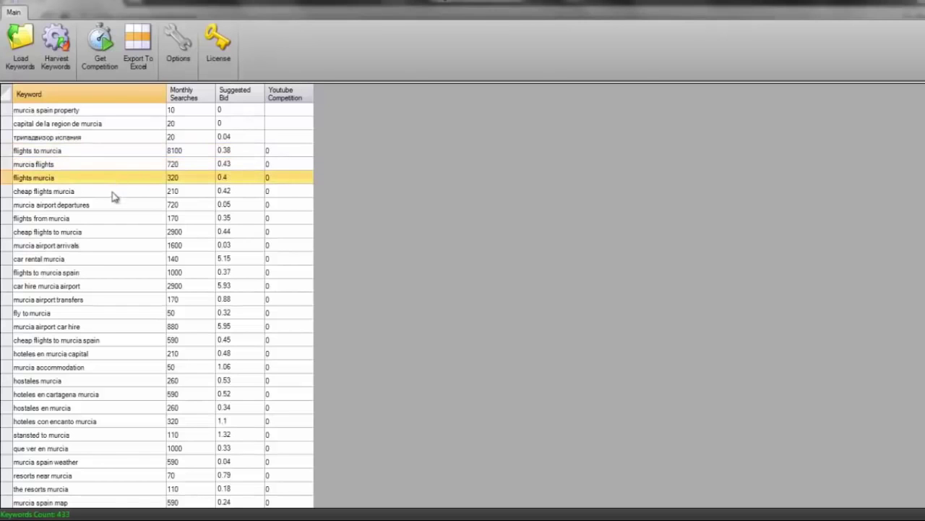
left_click(113, 193)
left_click(104, 209)
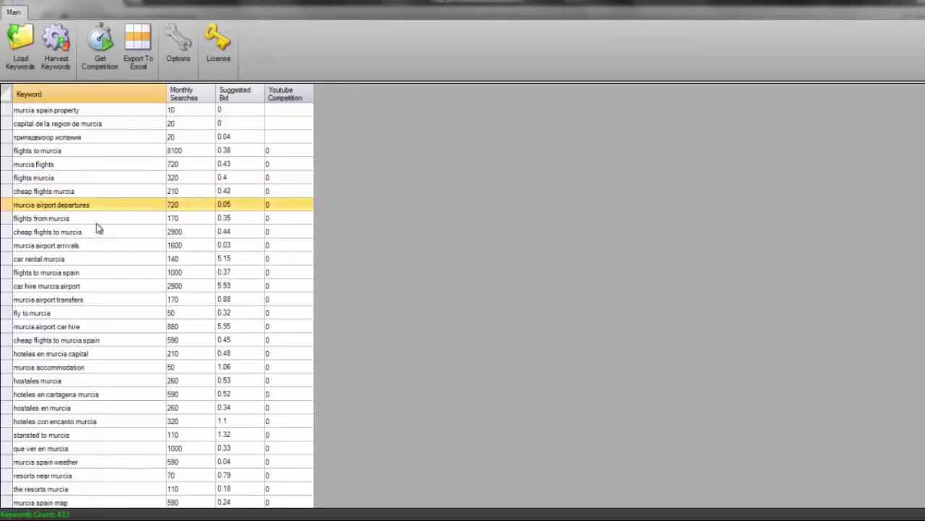
left_click(96, 222)
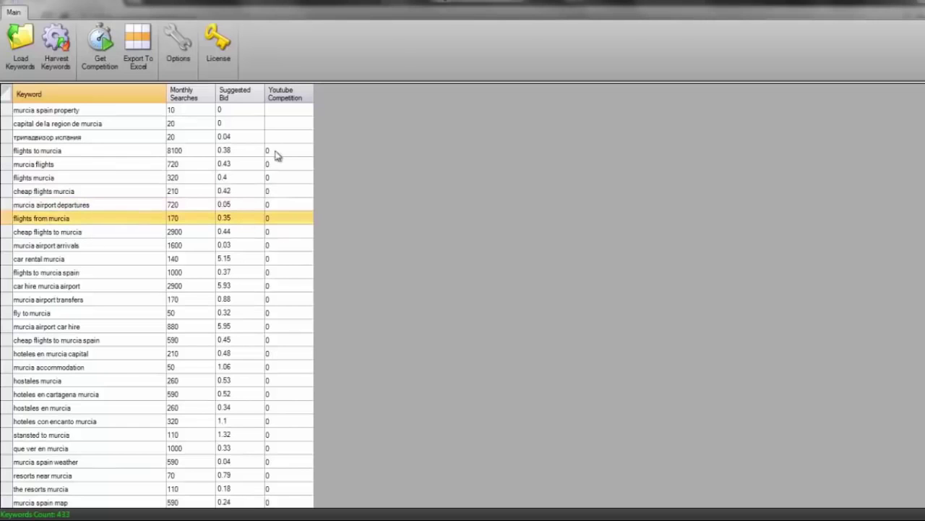
left_click_drag(279, 151, 267, 502)
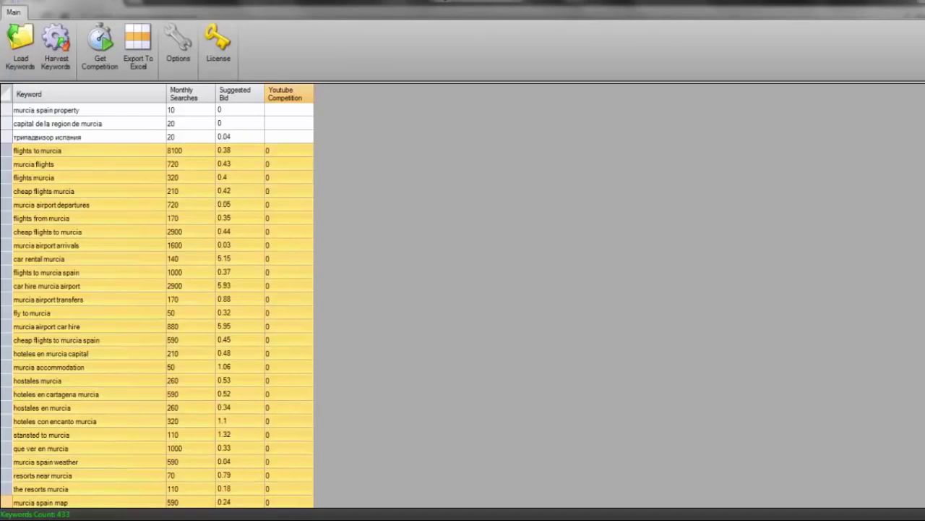
scroll(157, 303, "down", 15)
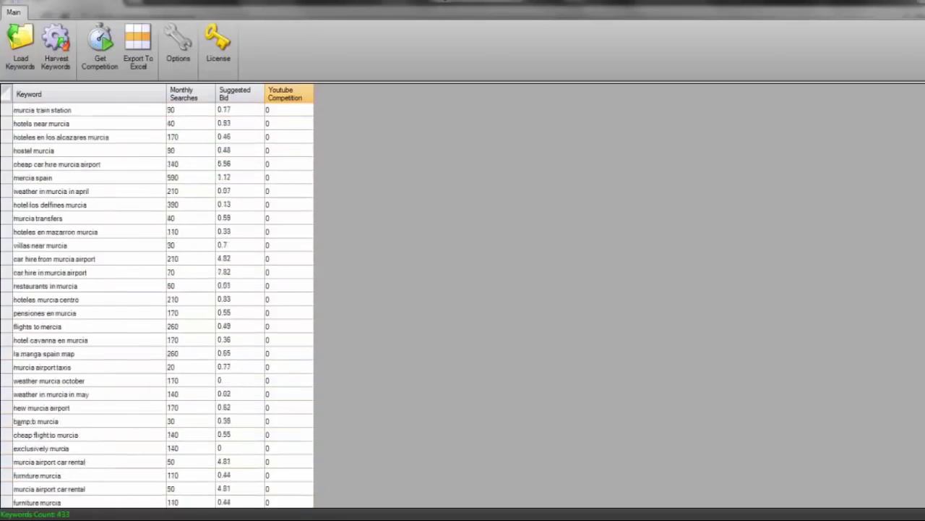
scroll(157, 304, "down", 15)
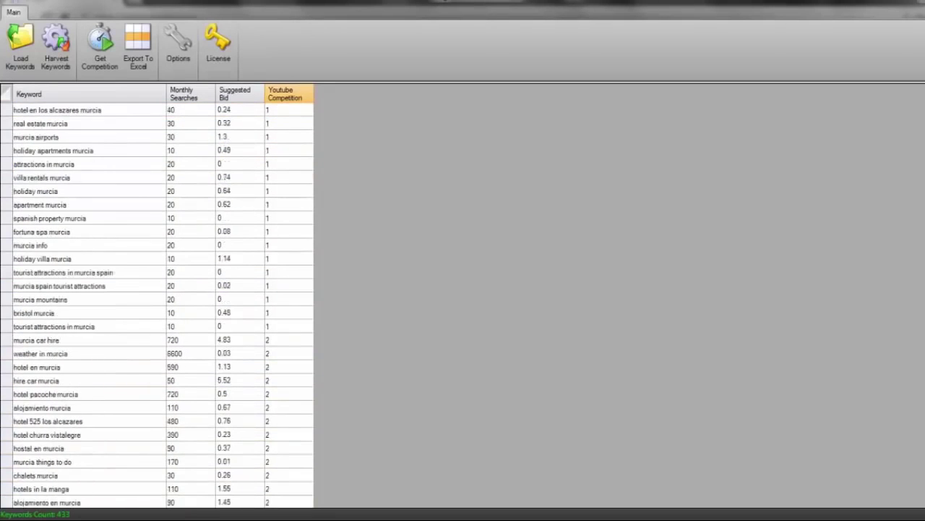
scroll(157, 304, "up", 15)
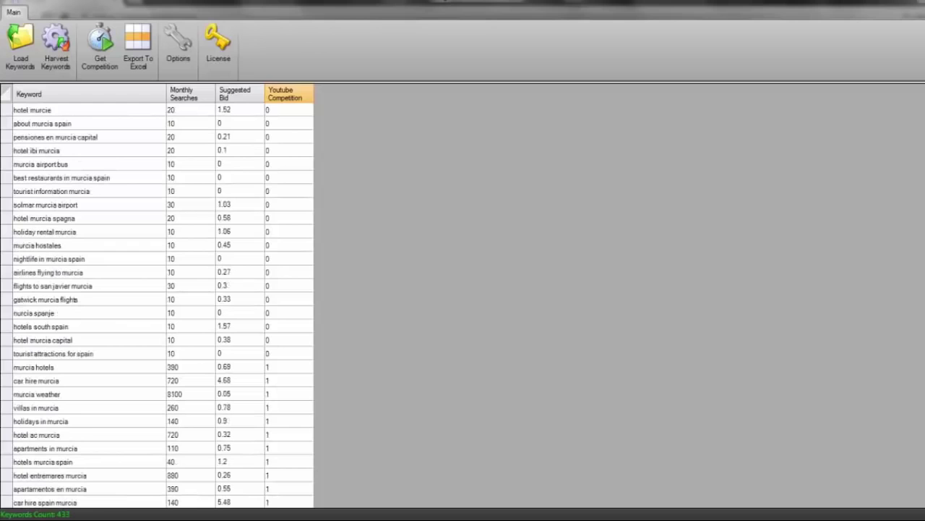
scroll(157, 304, "down", 3)
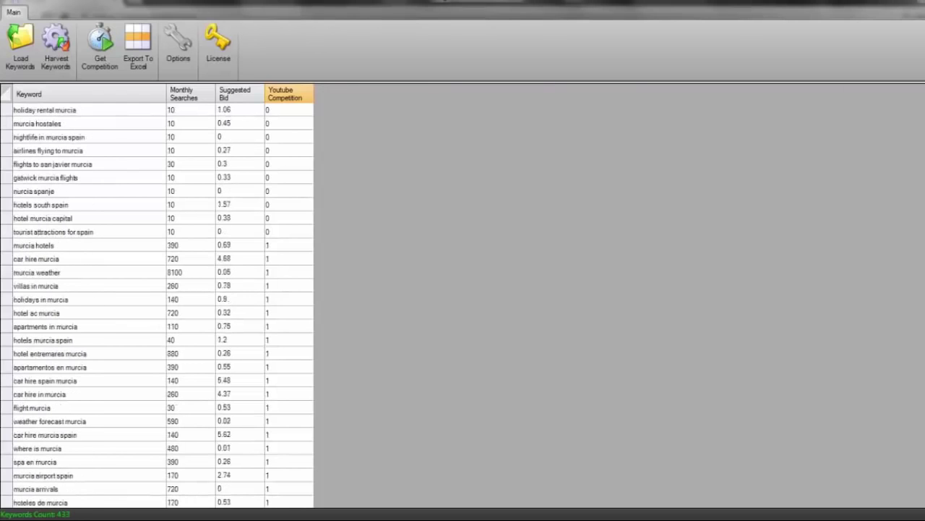
scroll(157, 304, "down", 7)
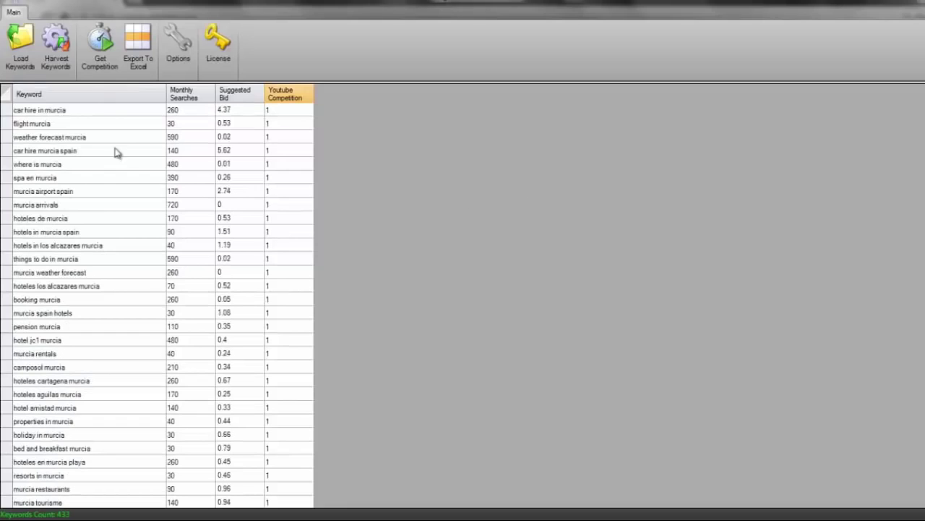
Sort the list alphabetically by keyword and select "things to do in murcia".
left_click(84, 92)
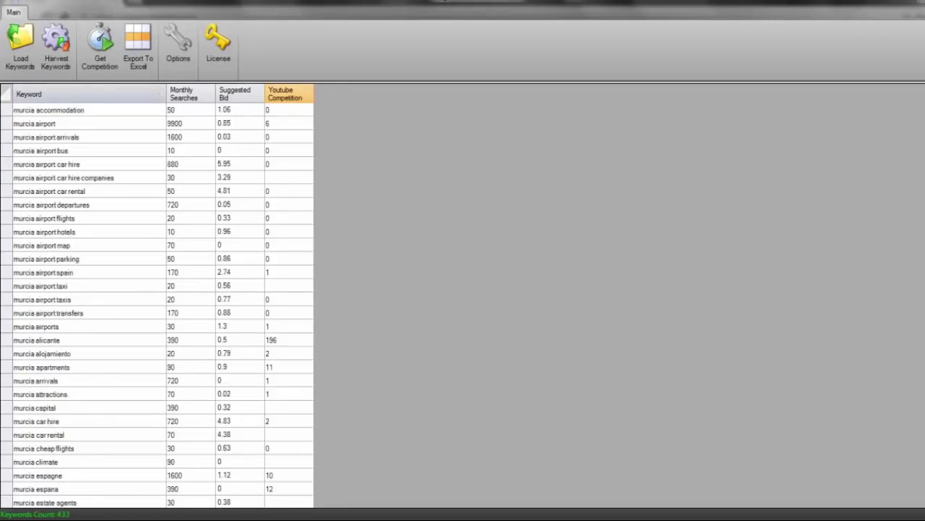
scroll(157, 304, "down", 20)
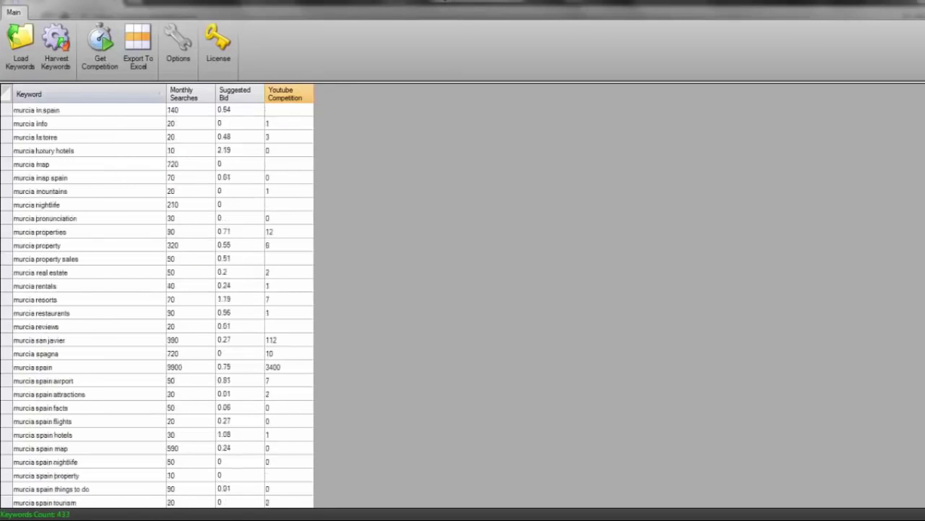
scroll(157, 304, "down", 20)
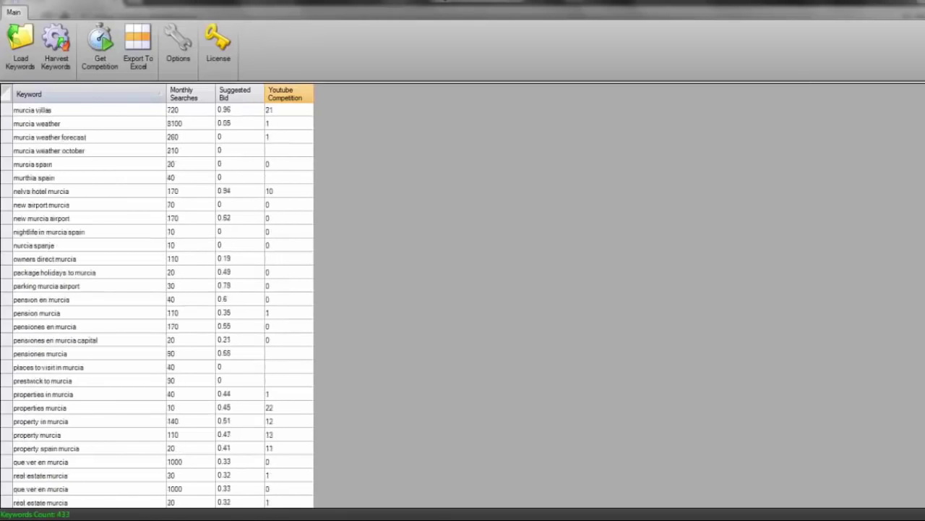
scroll(157, 304, "down", 6)
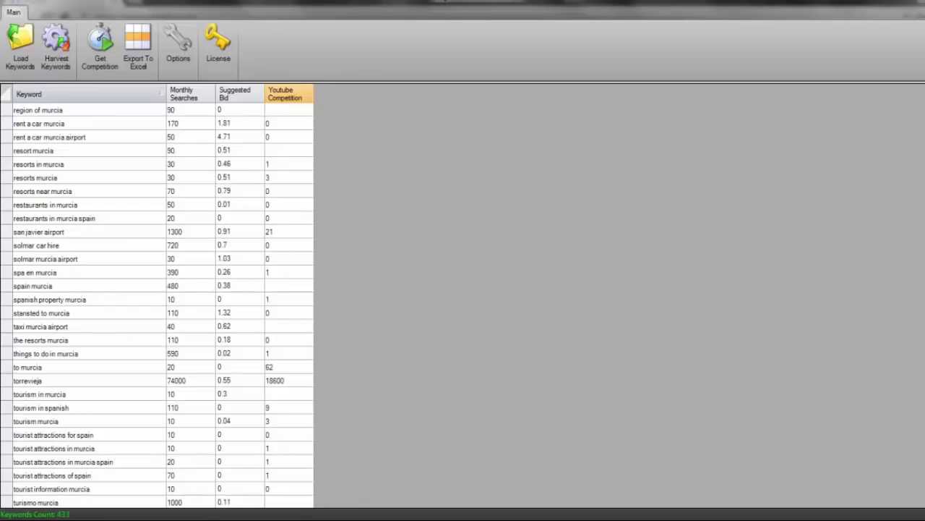
left_click(115, 354)
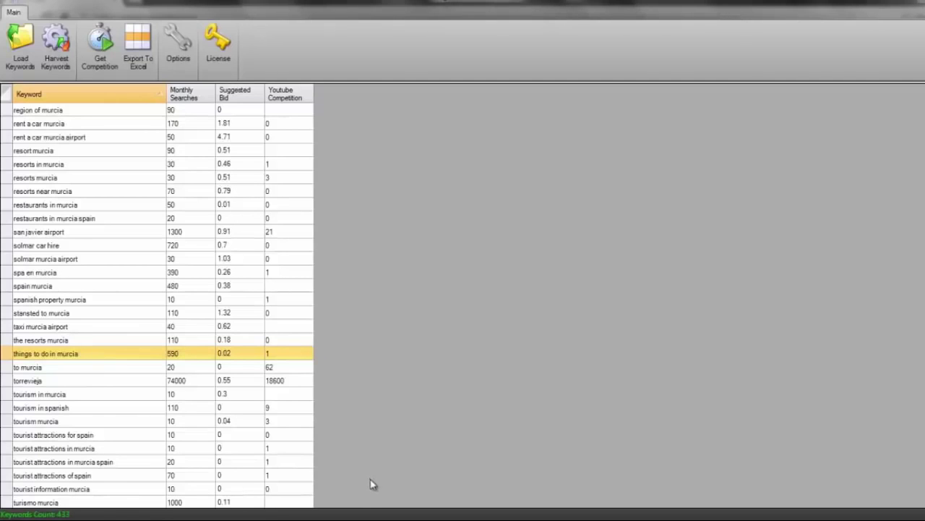
Switch to YouTube in the browser, search for "things to do in murcia" and check the top-ranked video.
left_click(371, 515)
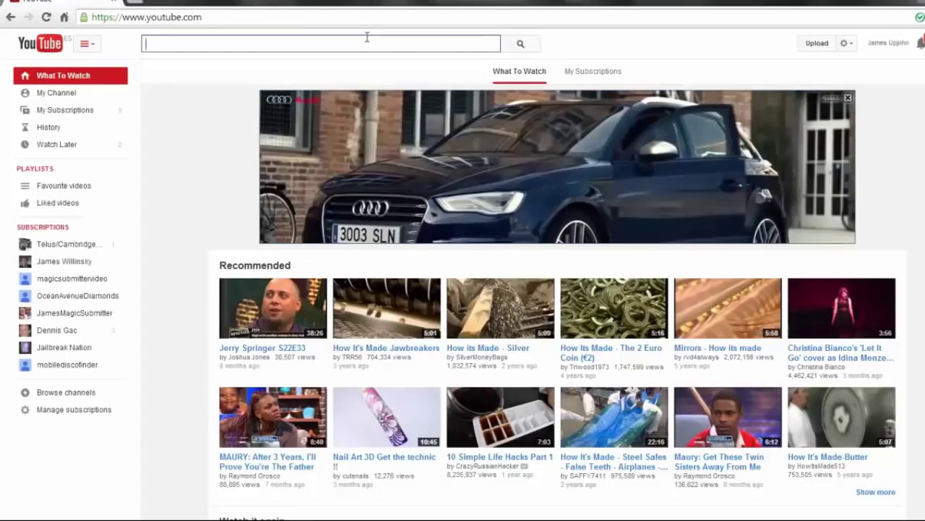
type("thing")
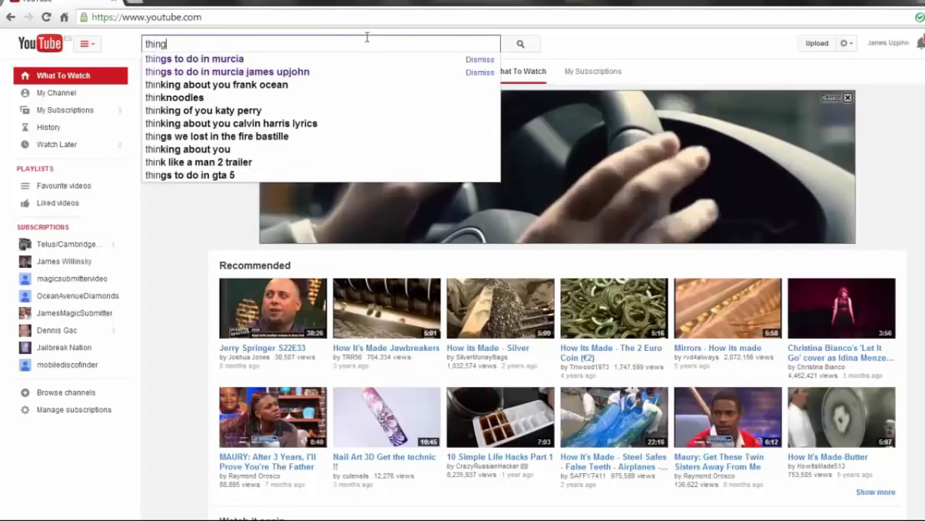
type("s to ")
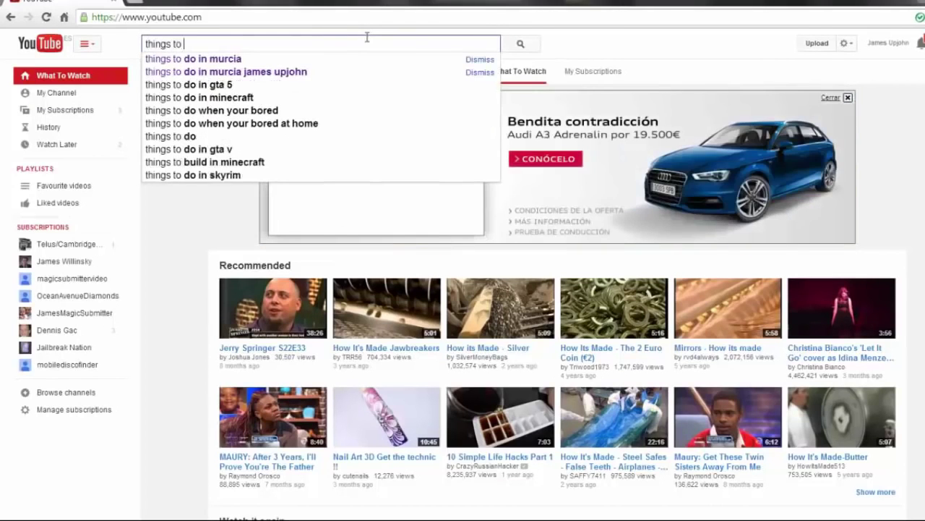
type("do in murcia")
key("Return")
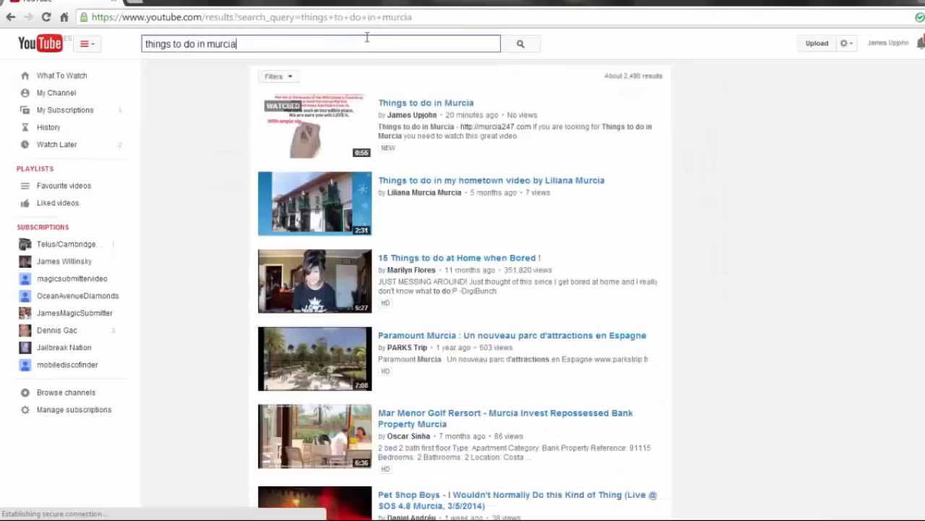
left_click(408, 116)
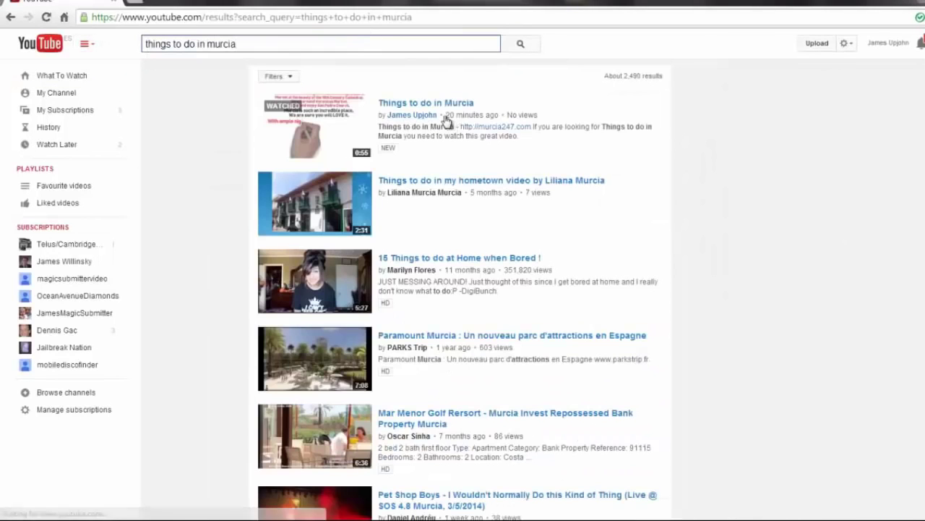
Check the upload time of the top-ranked "Things to do in Murcia" video, open the video and pause its playback.
left_click_drag(446, 116, 497, 118)
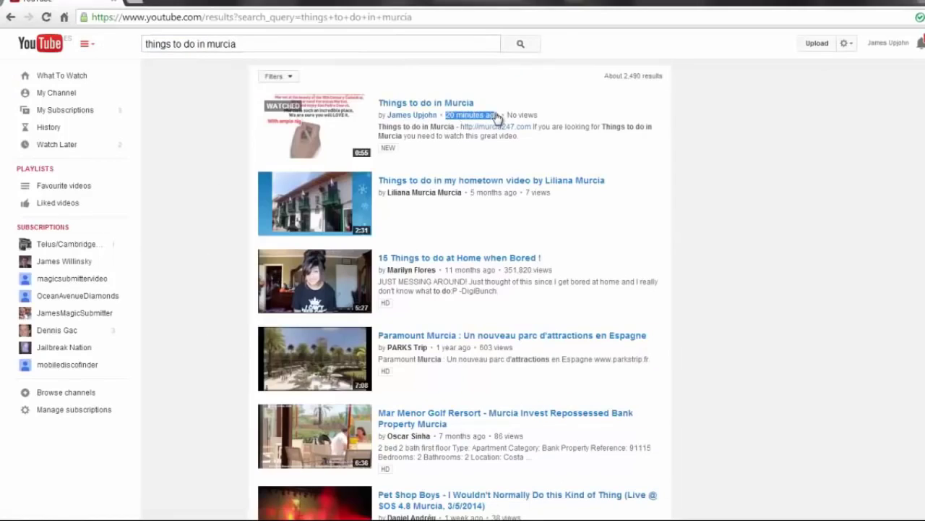
left_click(496, 118)
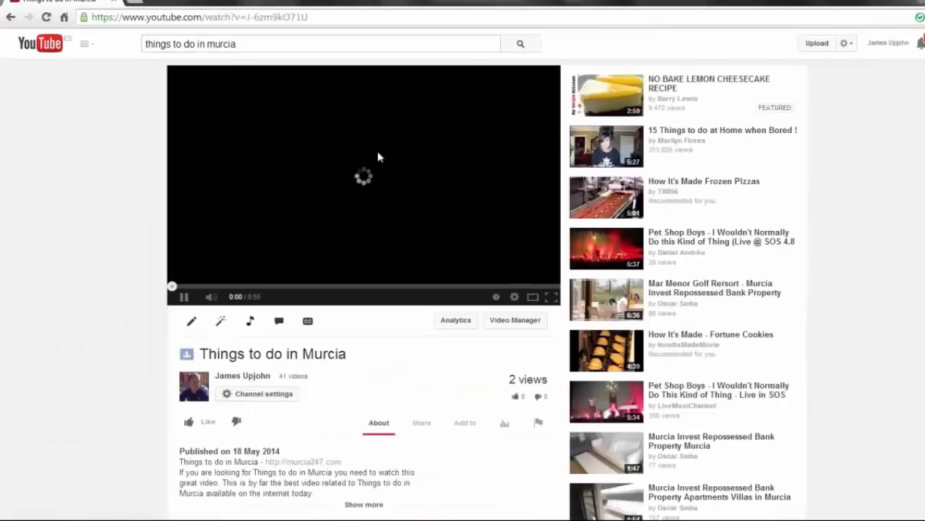
left_click(184, 297)
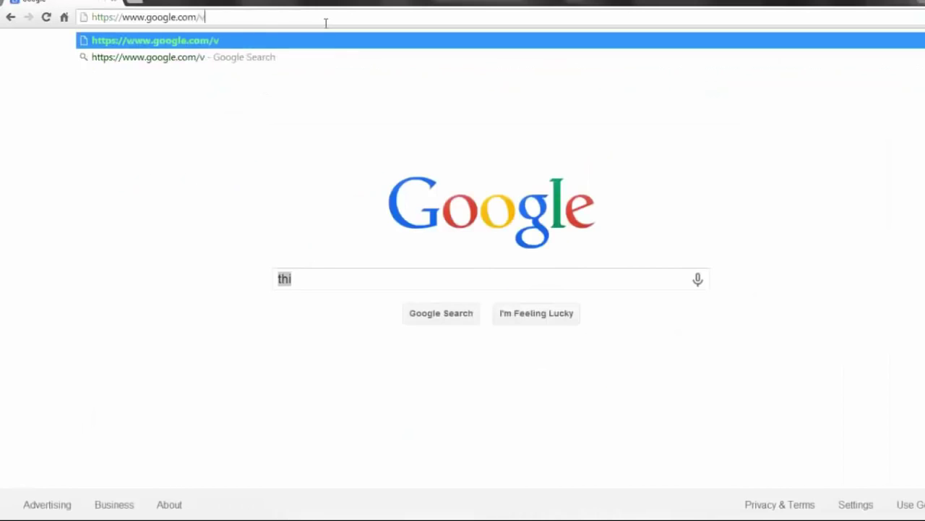
Go to google.com/videohp, search Google Videos for "things to do in murcia" and check the upload time and description of the first result.
type("ideohp")
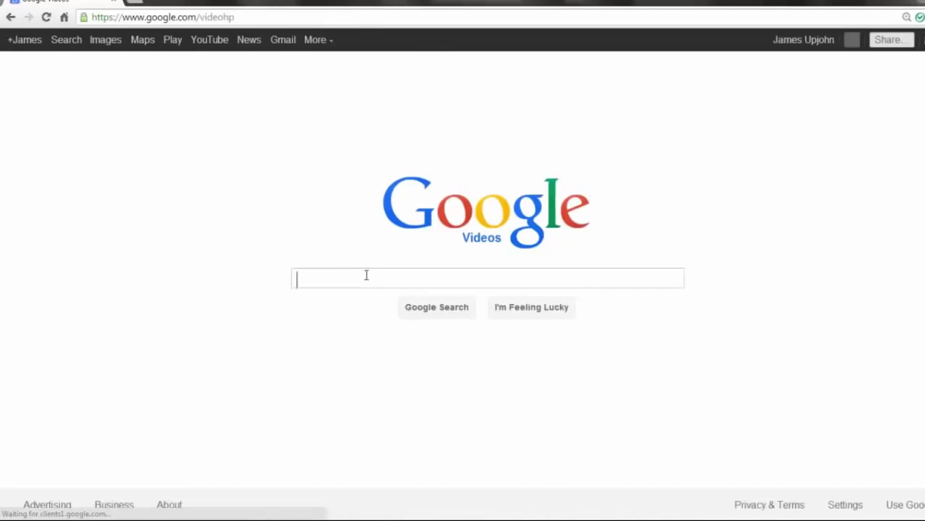
type("things to ")
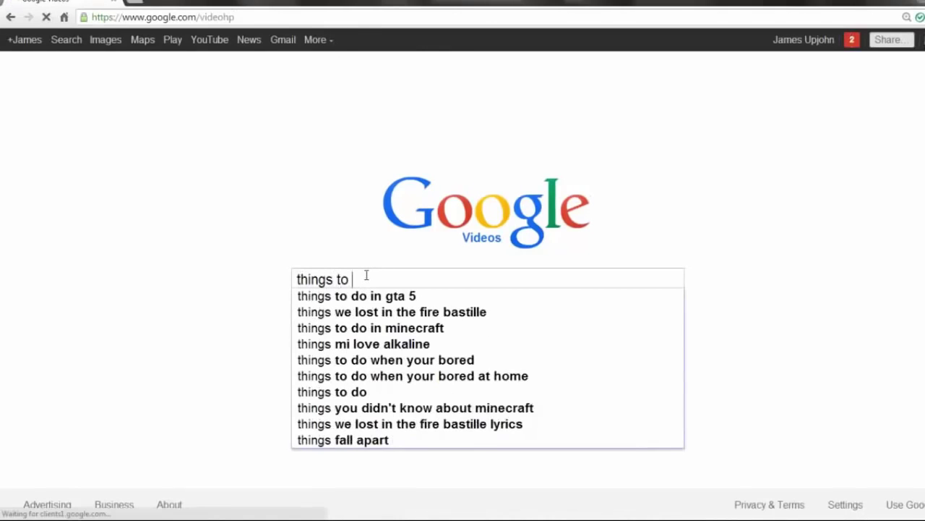
type("do in murcia")
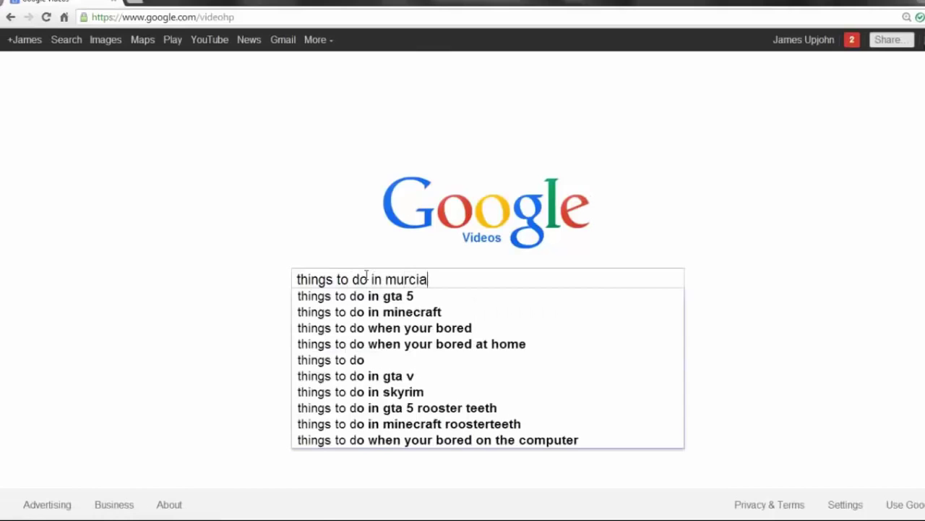
key("Return")
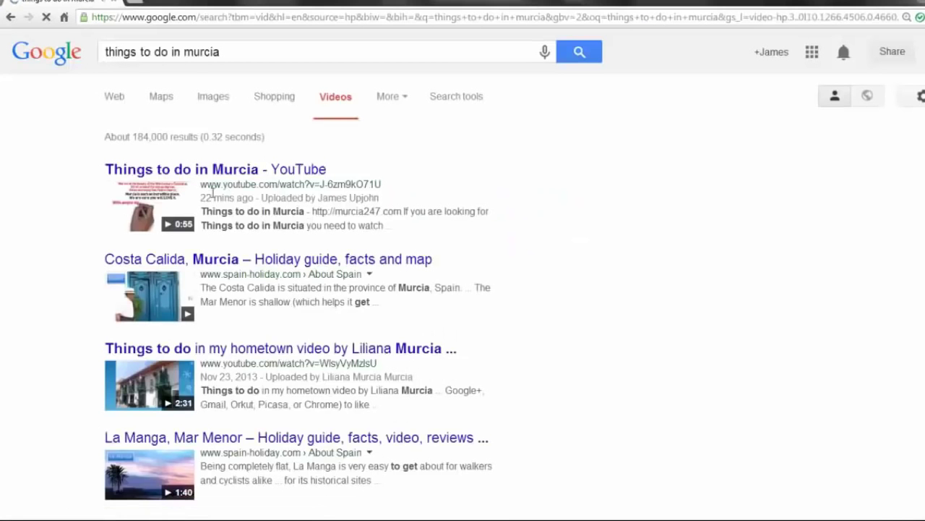
left_click_drag(201, 197, 405, 226)
left_click(407, 229)
Show the web results for the same search and check the YouTube video's ranking, upload time and website link in its listing.
left_click(116, 99)
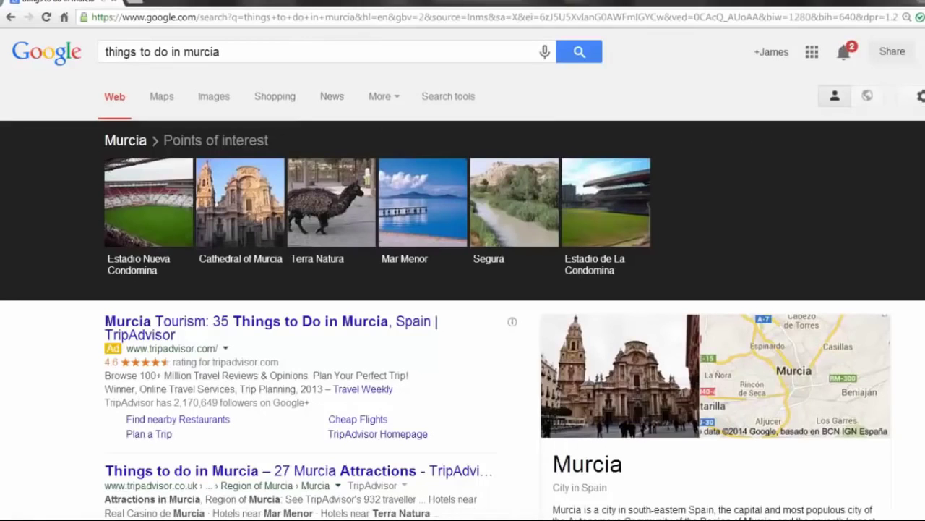
scroll(462, 290, "down", 2)
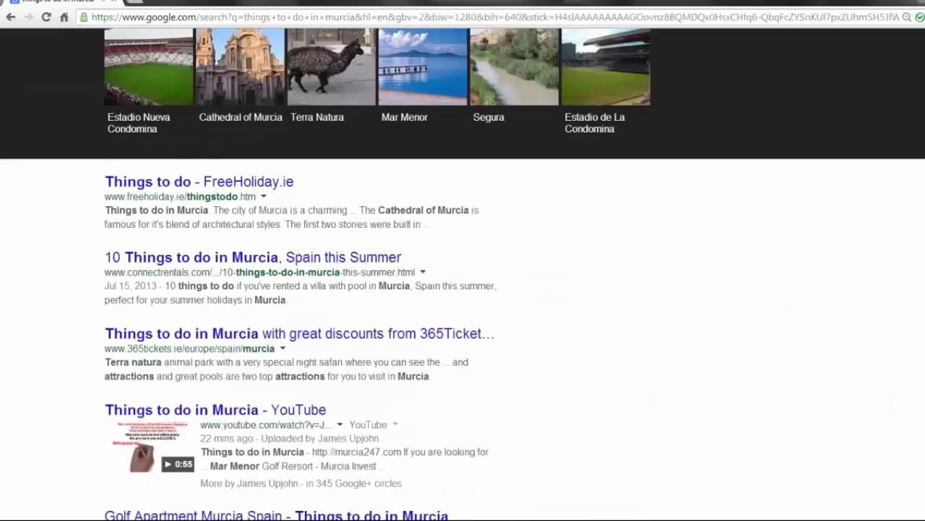
scroll(455, 302, "down", 1)
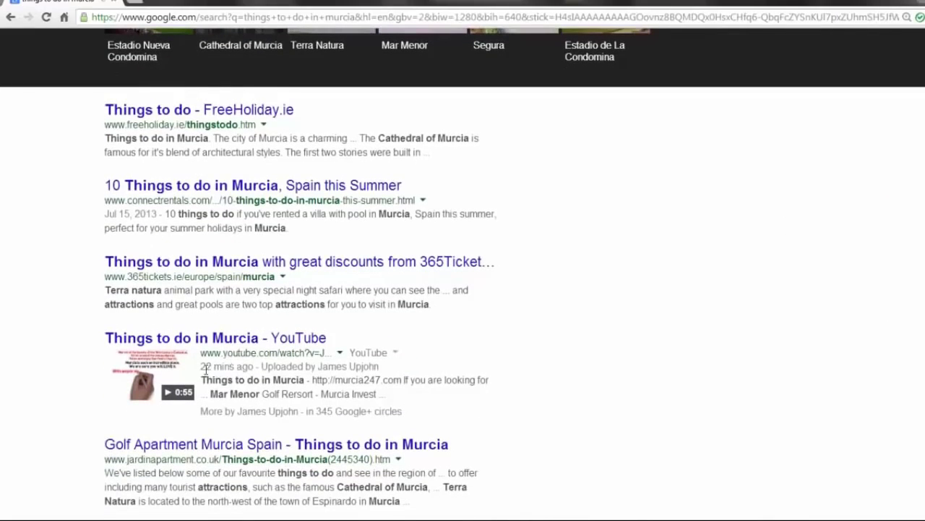
left_click_drag(212, 366, 244, 367)
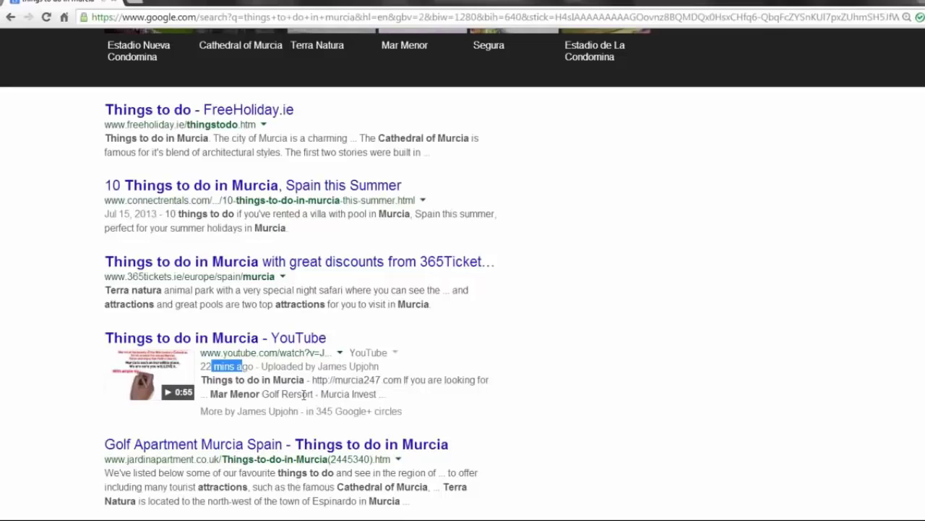
left_click_drag(313, 381, 397, 380)
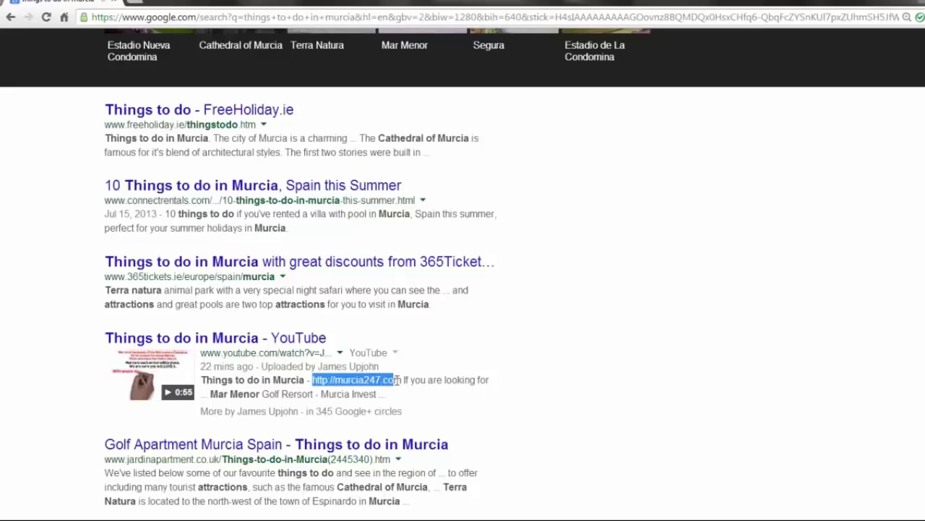